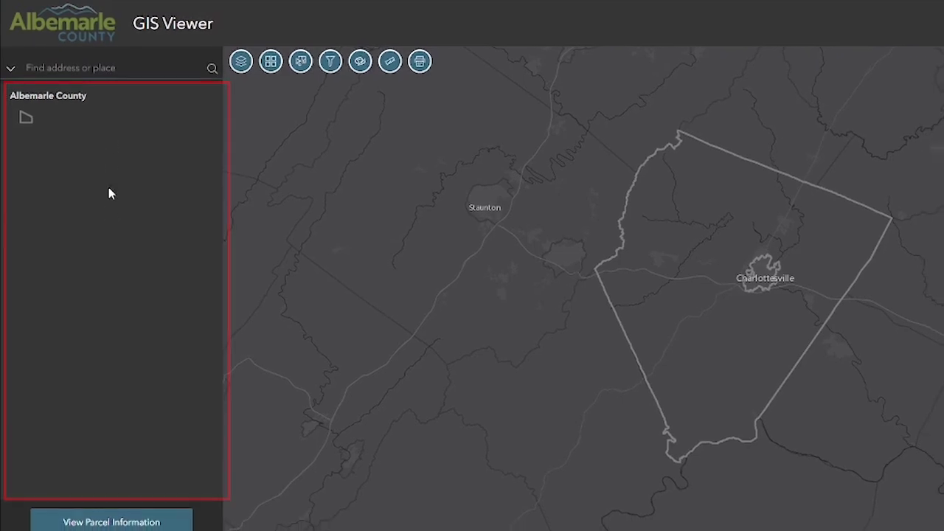
Step: Show the search sources list and uncheck Parcel ID, Short PIN, Owner and Owner #2
click(130, 519)
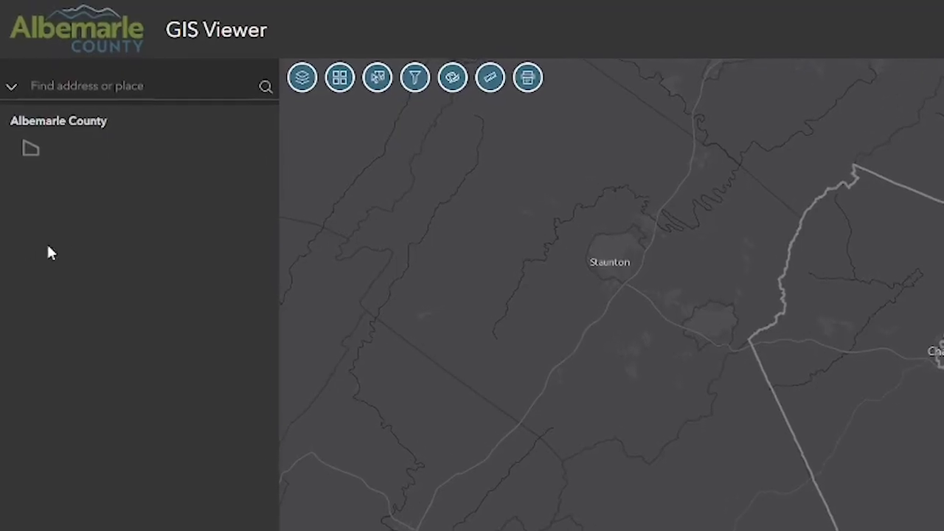
click(12, 90)
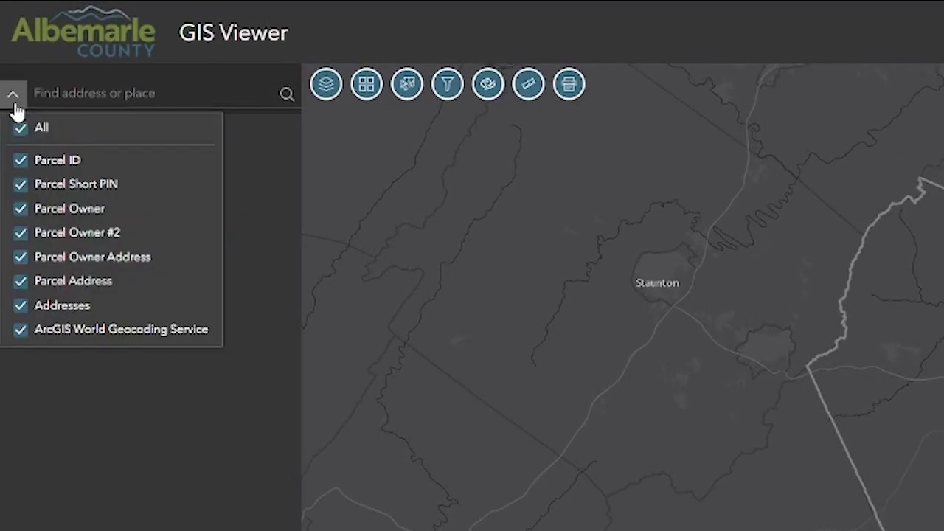
click(24, 164)
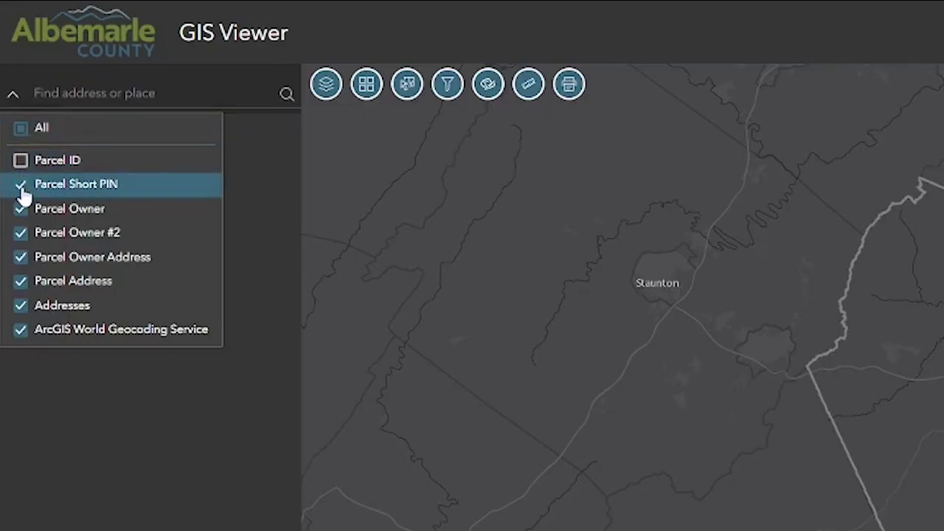
click(22, 186)
click(21, 212)
click(22, 235)
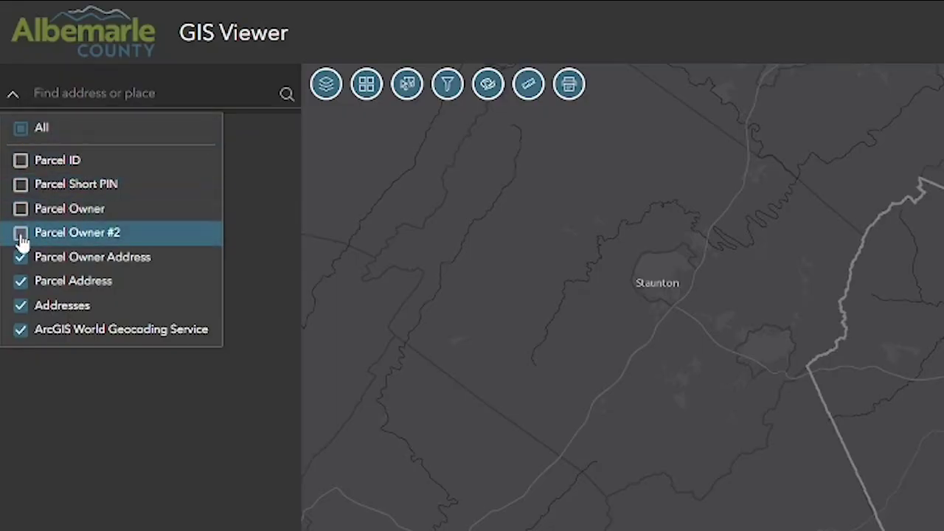
Step: Re-enable Parcel Owner #2, Owner, Short PIN and Parcel ID as search sources
click(21, 234)
click(20, 210)
click(21, 185)
click(21, 162)
Step: Search for 'county' and browse the parcel owner suggestions
click(117, 94)
text(county)
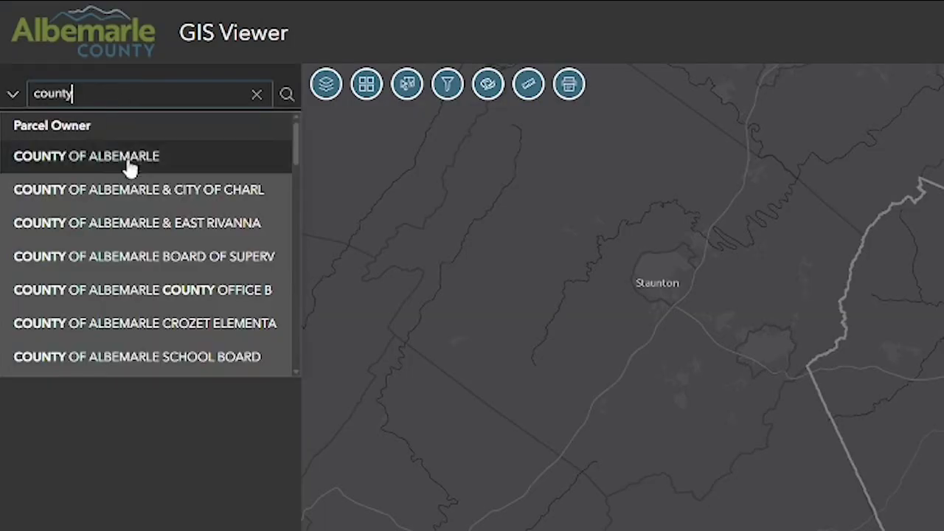
scroll(144, 181, down, 3)
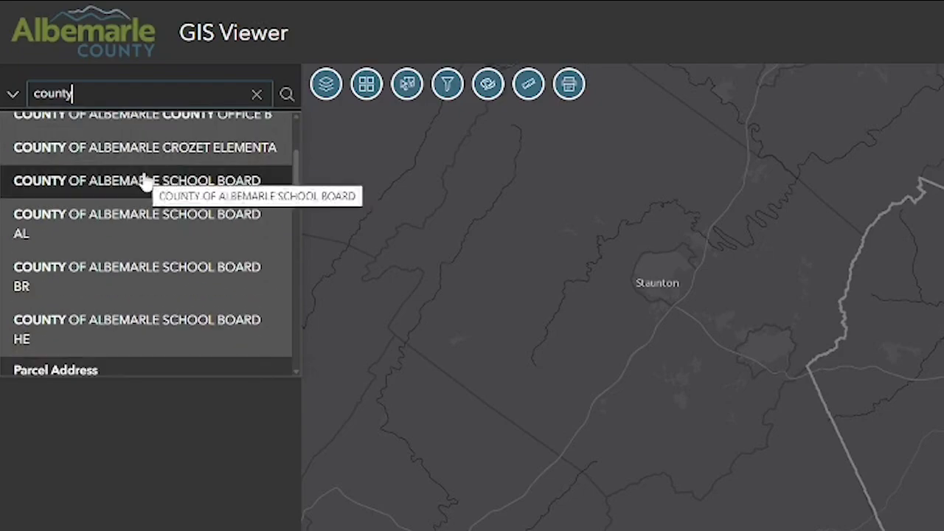
scroll(147, 181, down, 3)
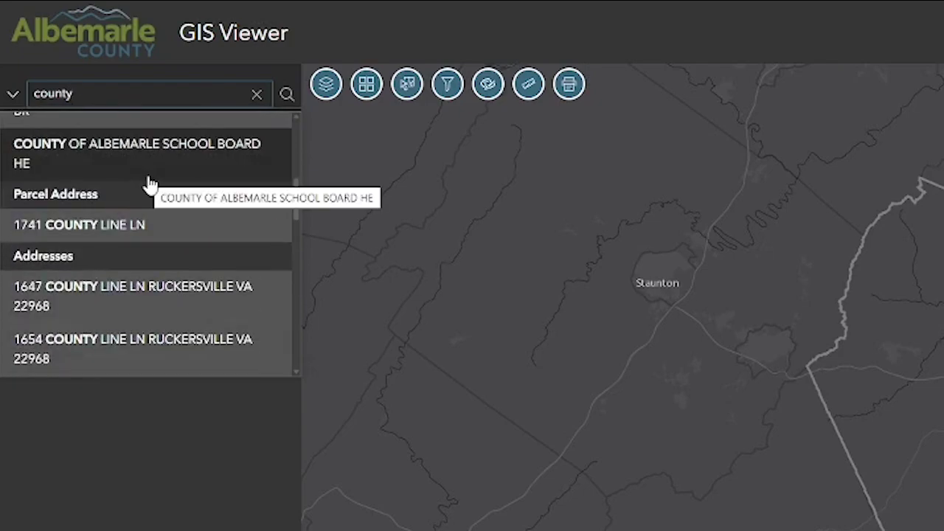
triple_click(171, 95)
text(5652 THREE NOTCH'D RD)
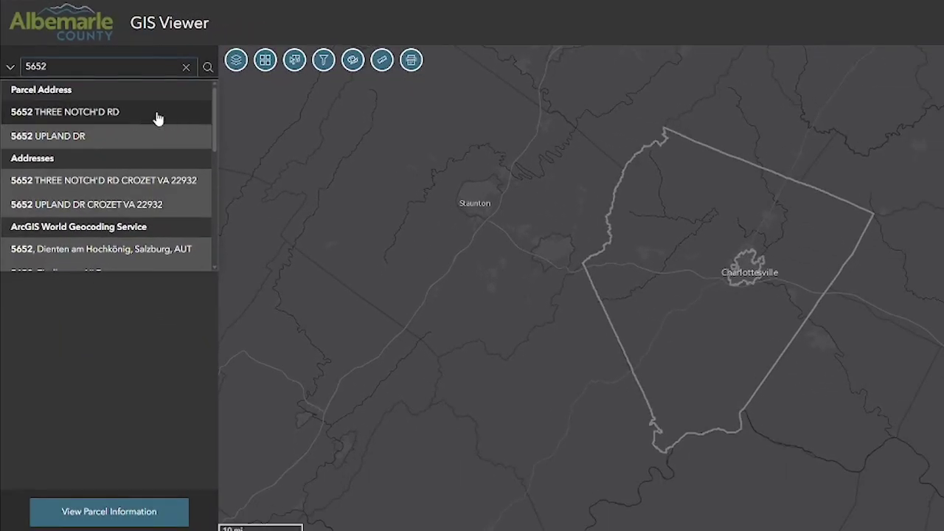
click(157, 117)
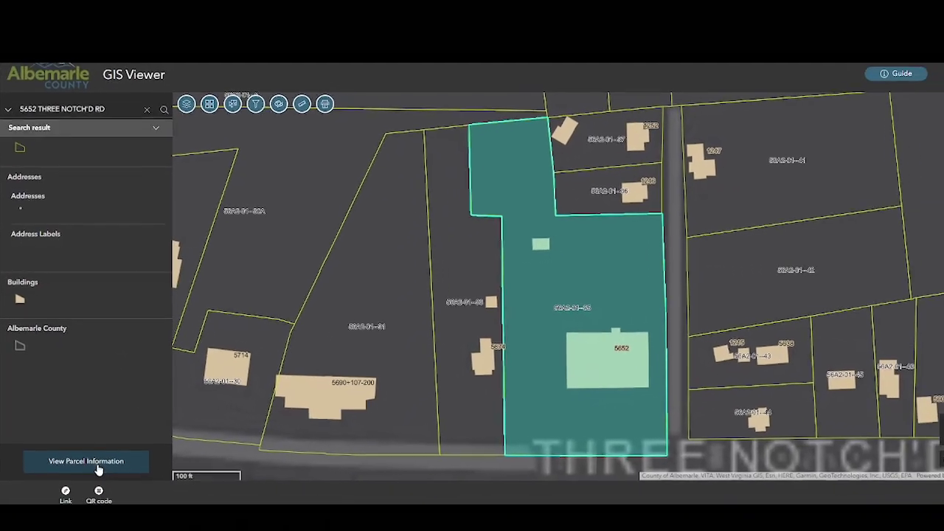
click(127, 521)
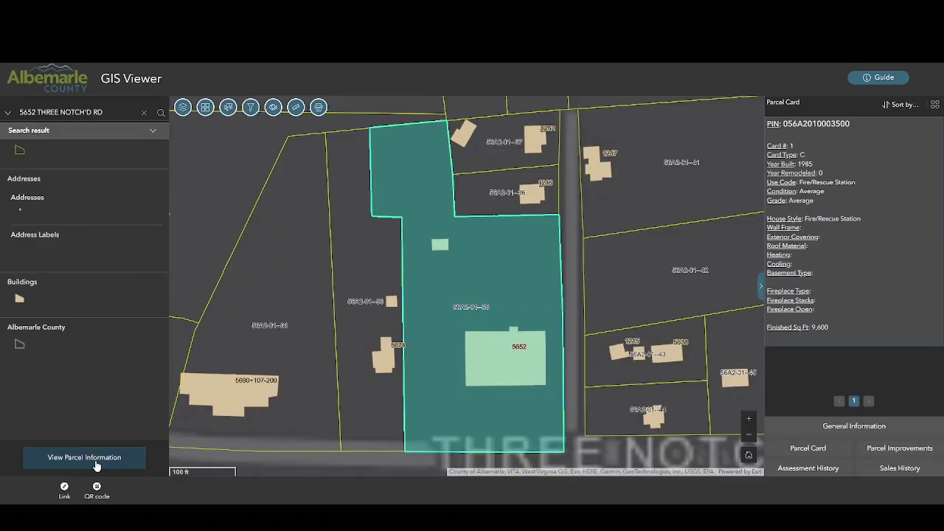
Step: Hide and restore the side panel, then read the parcel's General Information
click(760, 291)
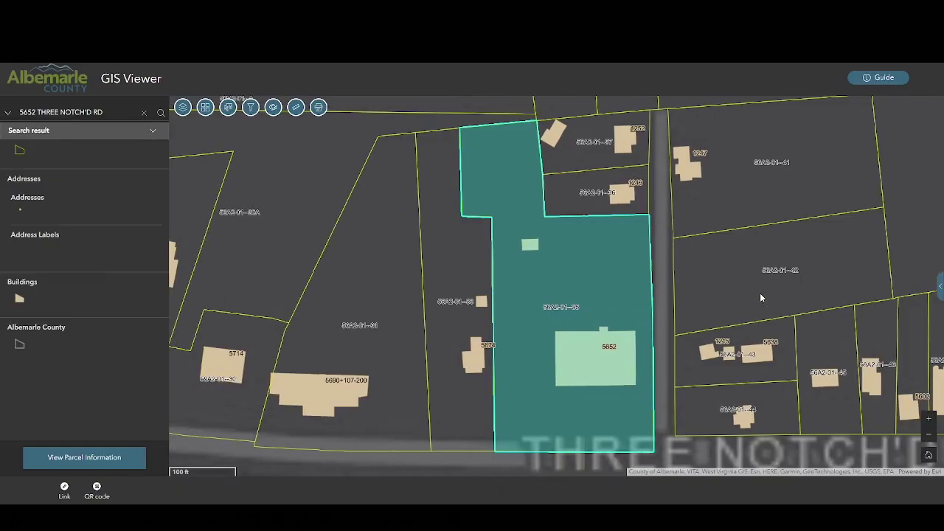
click(938, 288)
click(102, 465)
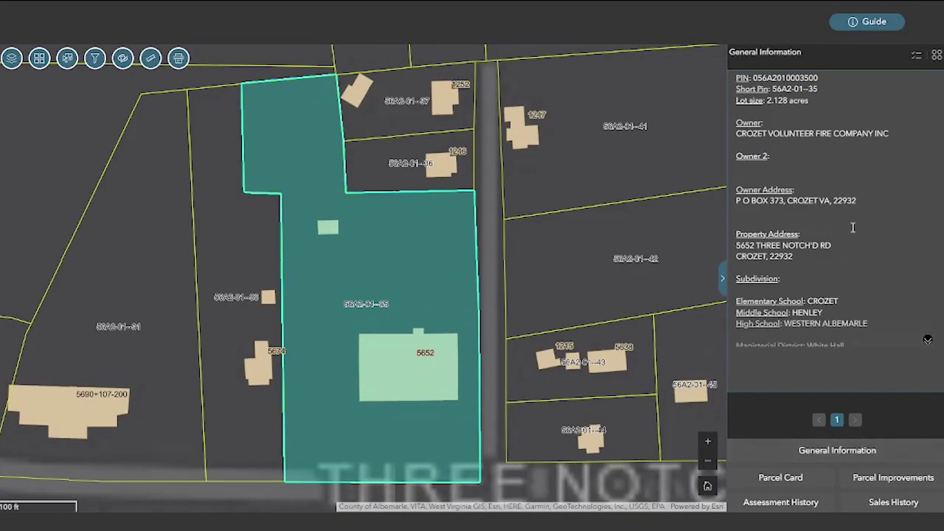
scroll(841, 265, down, 10)
scroll(857, 273, down, 5)
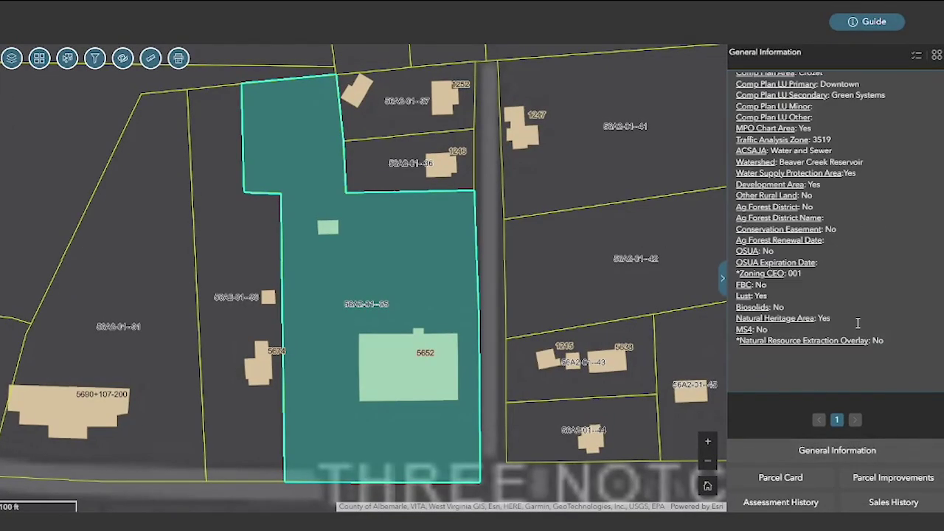
Step: Browse the Parcel Card, Parcel Improvements, Assessment History and Sales History tabs
click(796, 480)
click(892, 480)
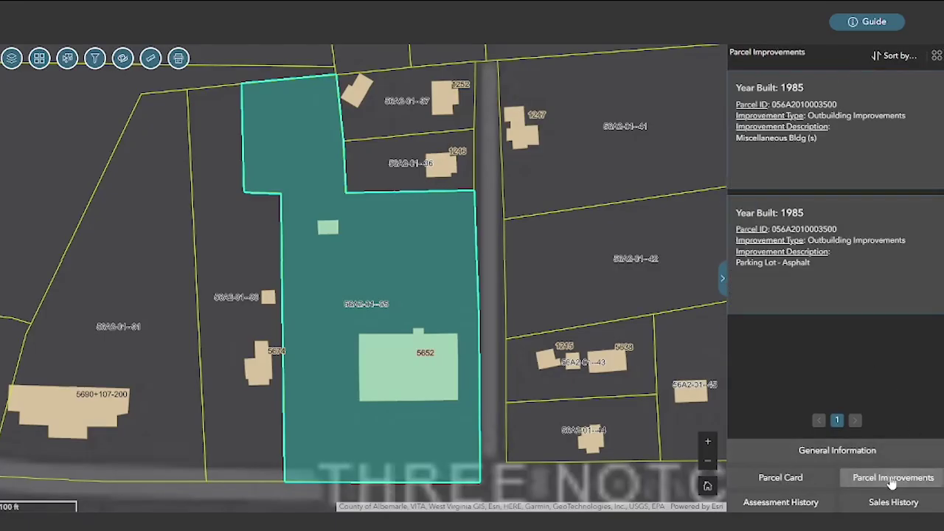
click(811, 507)
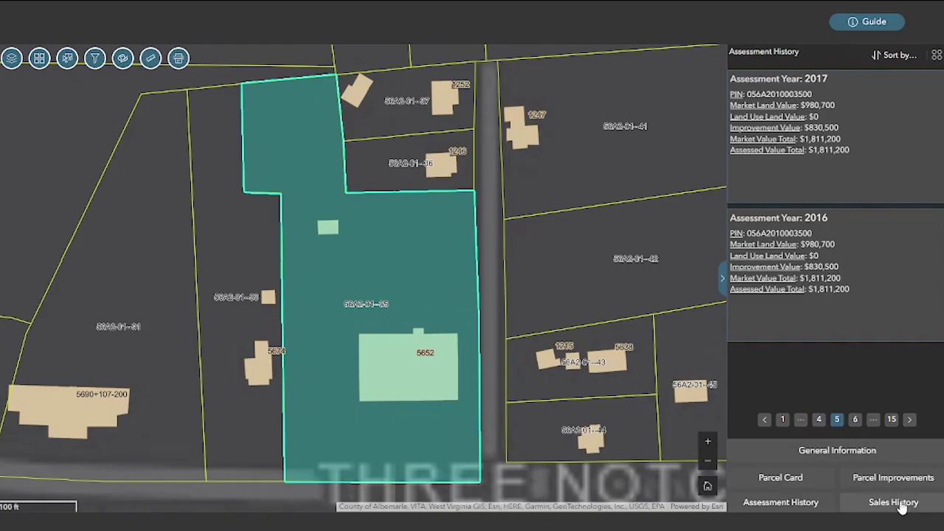
click(902, 505)
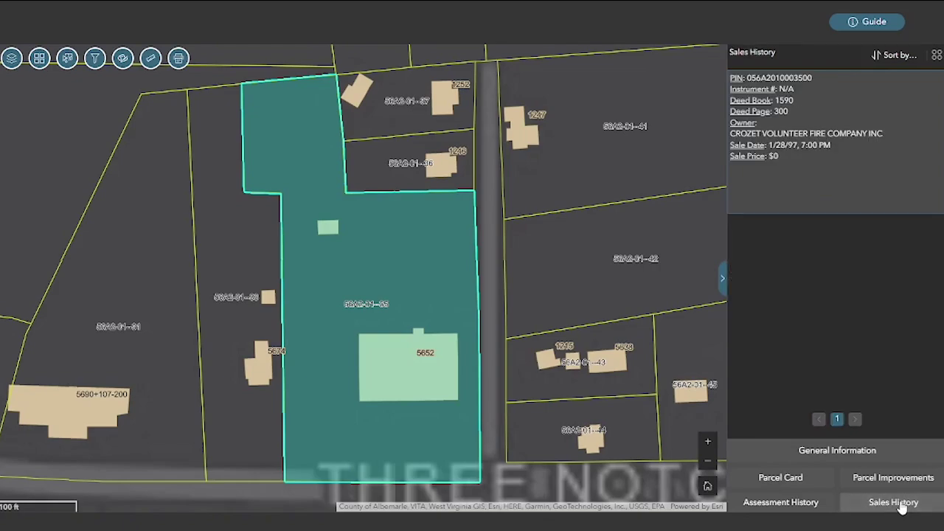
Step: Page through Assessment History to the 2023/2022 and 2019/2018 assessments and check sort options
click(806, 505)
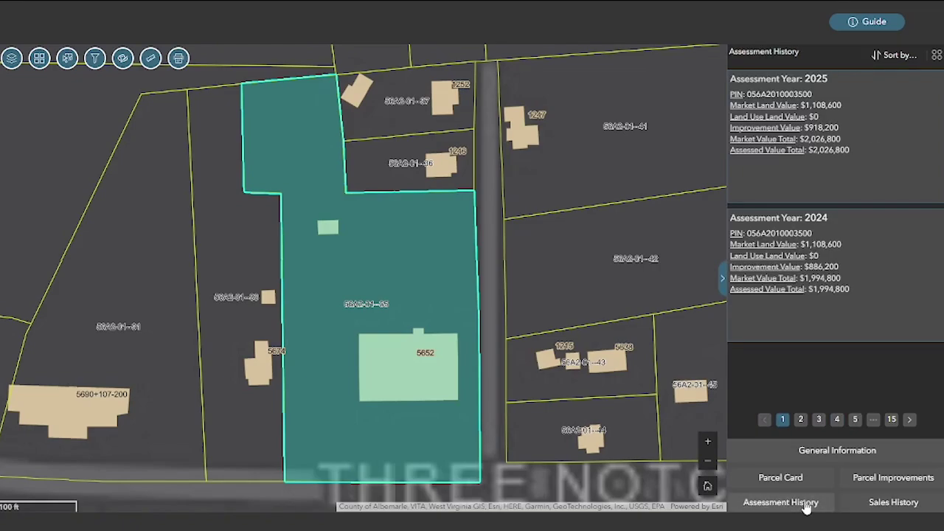
click(801, 420)
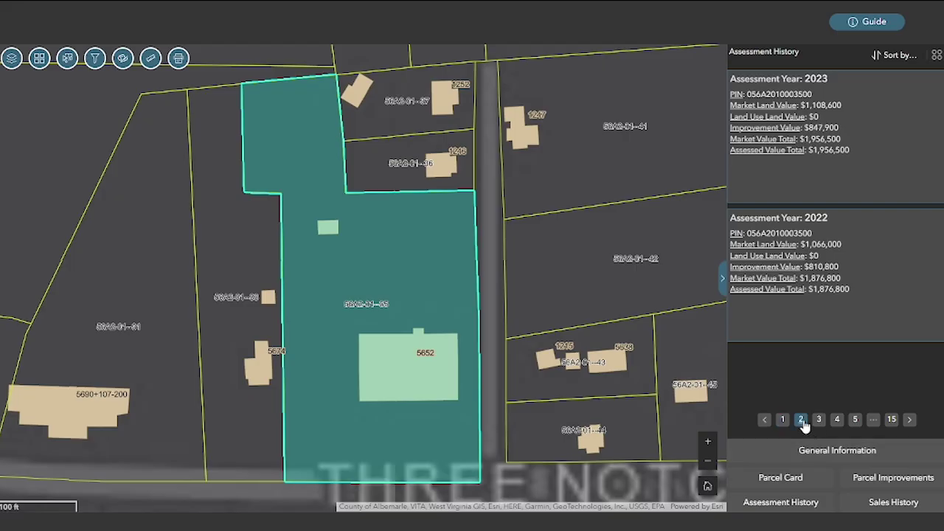
click(837, 419)
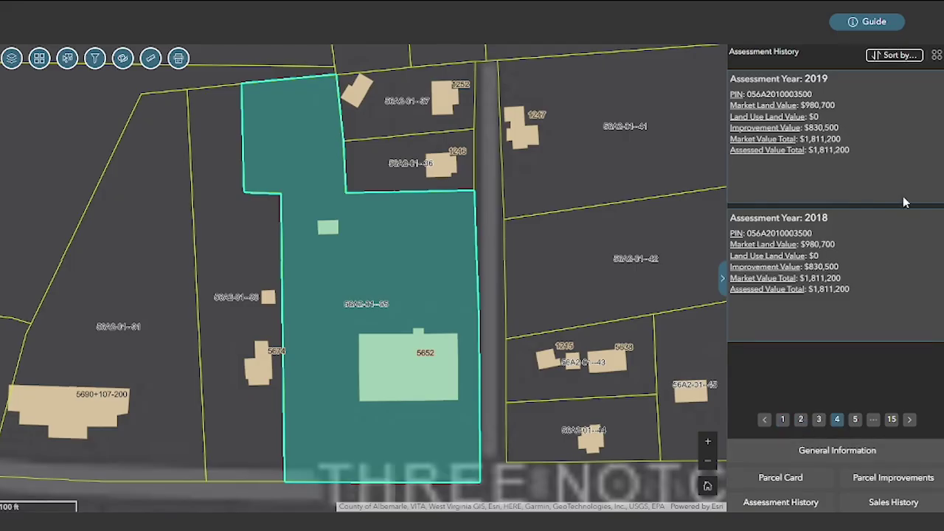
click(901, 57)
click(903, 58)
Step: Return to the Parcel Card, check its sort options and bring up the export menu
click(781, 481)
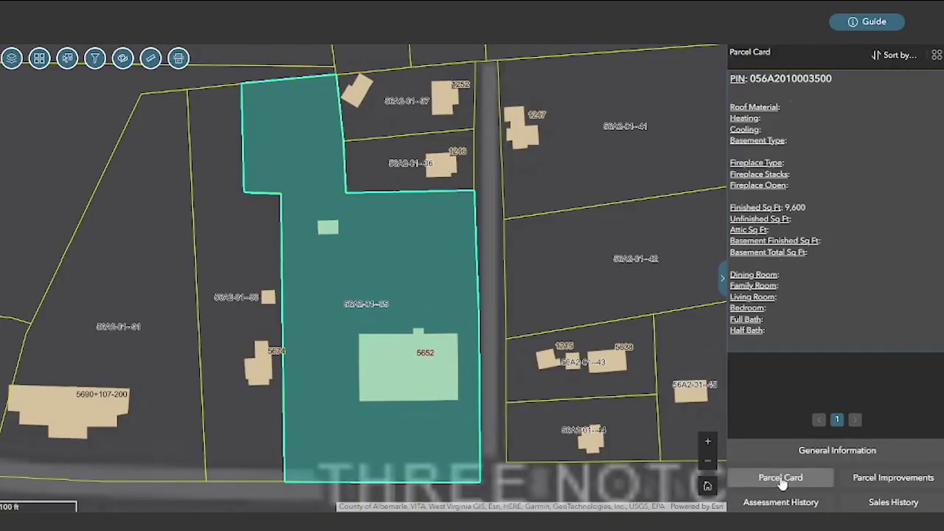
click(896, 58)
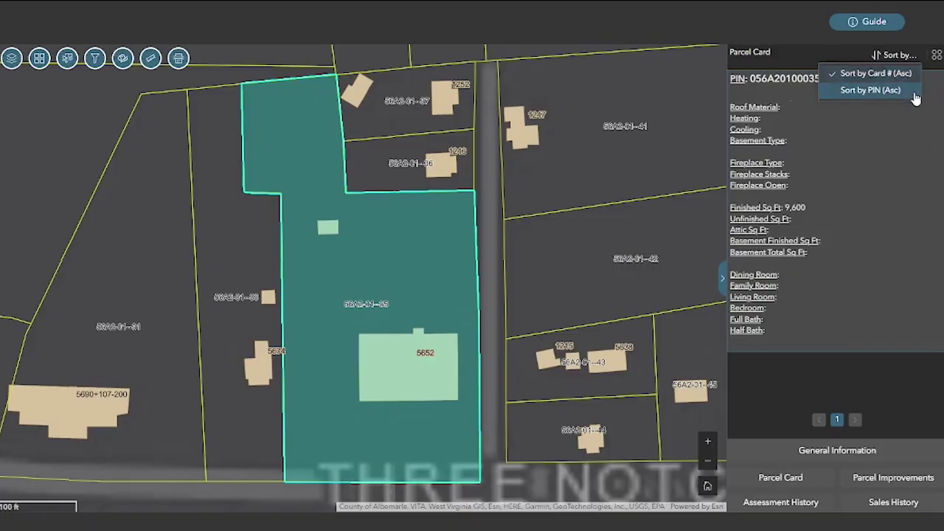
click(937, 55)
mouse_move(927, 112)
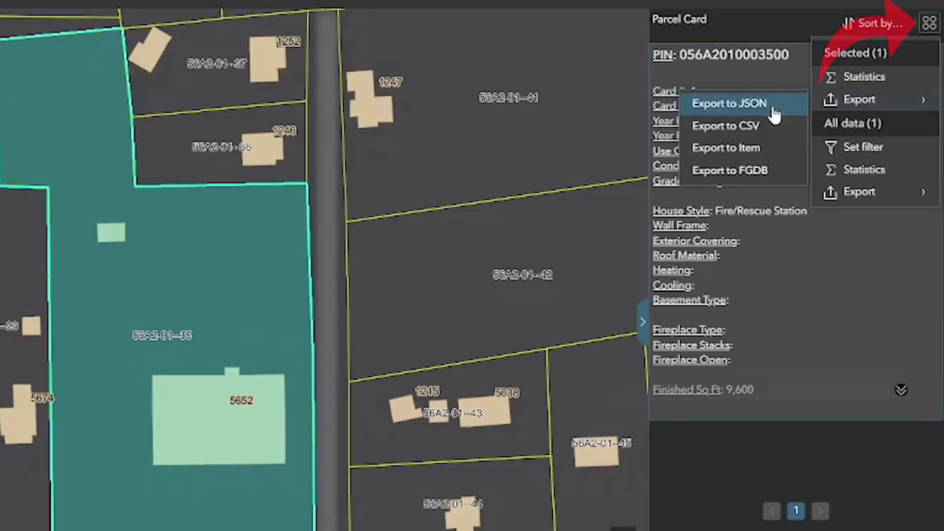
Step: Export the parcel record with Export to CSV
click(745, 124)
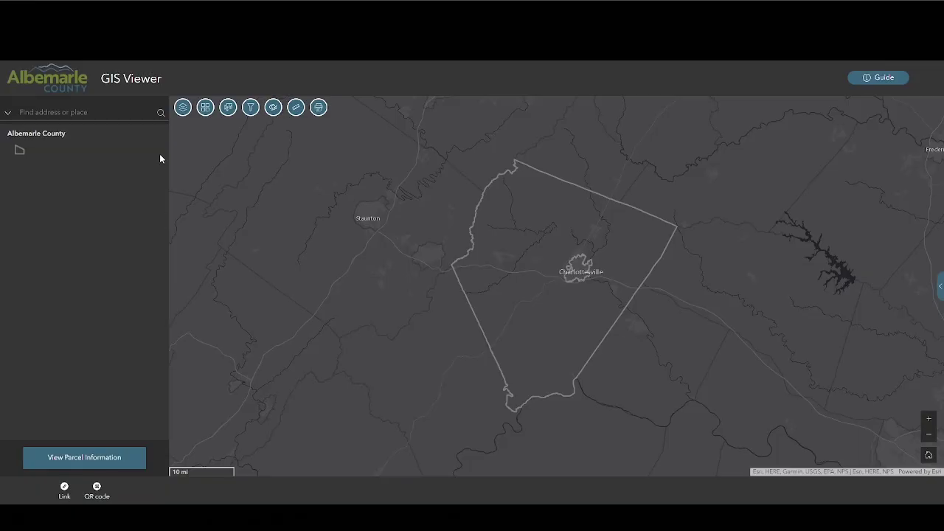
Step: In Map Layers, toggle Zoning on and off, then turn on Floodplain - 100 Year
click(181, 108)
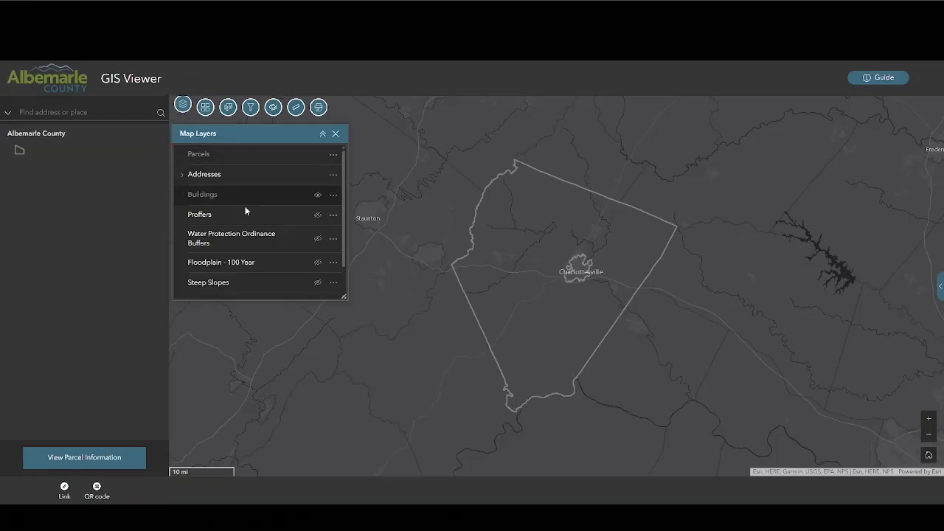
scroll(291, 271, down, 2)
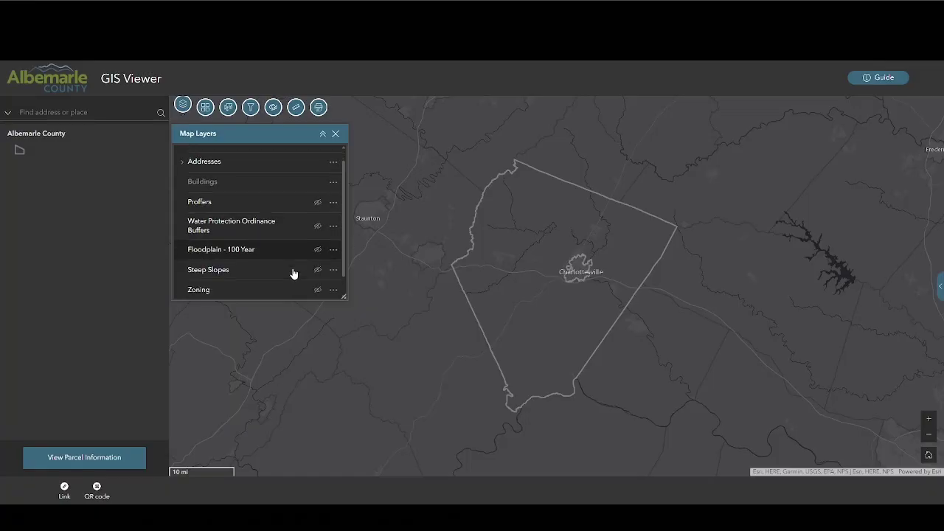
click(317, 269)
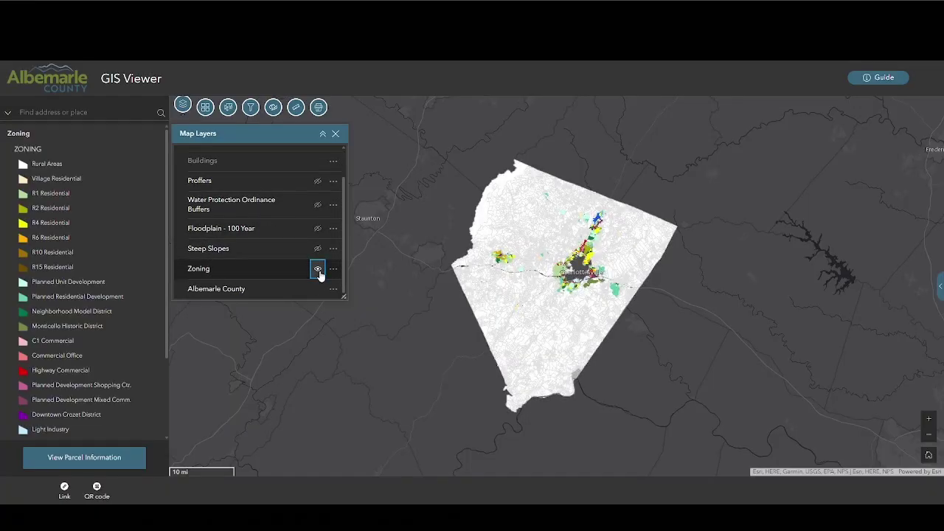
click(317, 270)
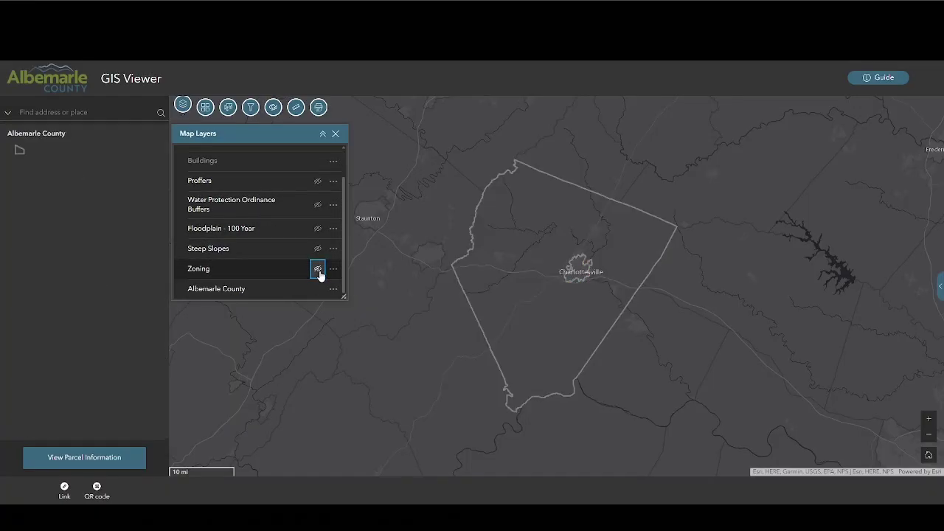
click(318, 230)
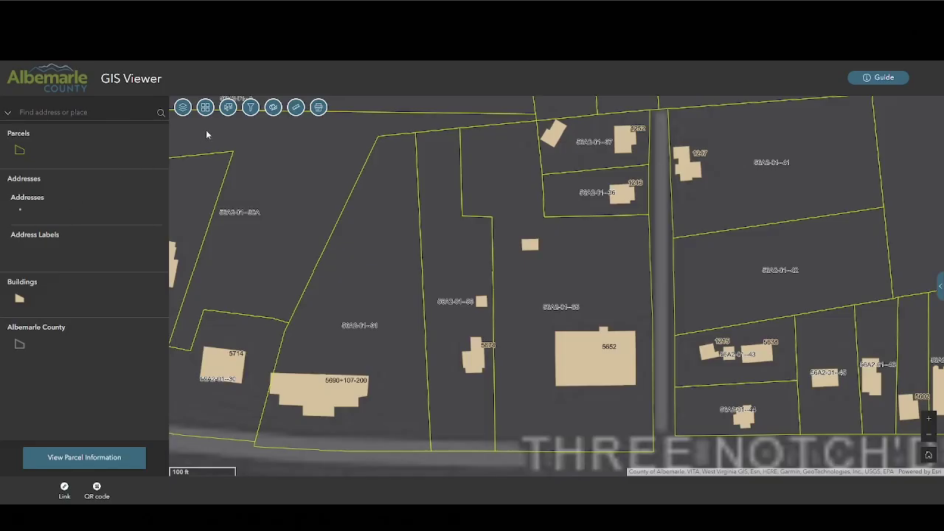
Step: Select the parcel, address and building at house 5652 with a rectangle selection
click(229, 107)
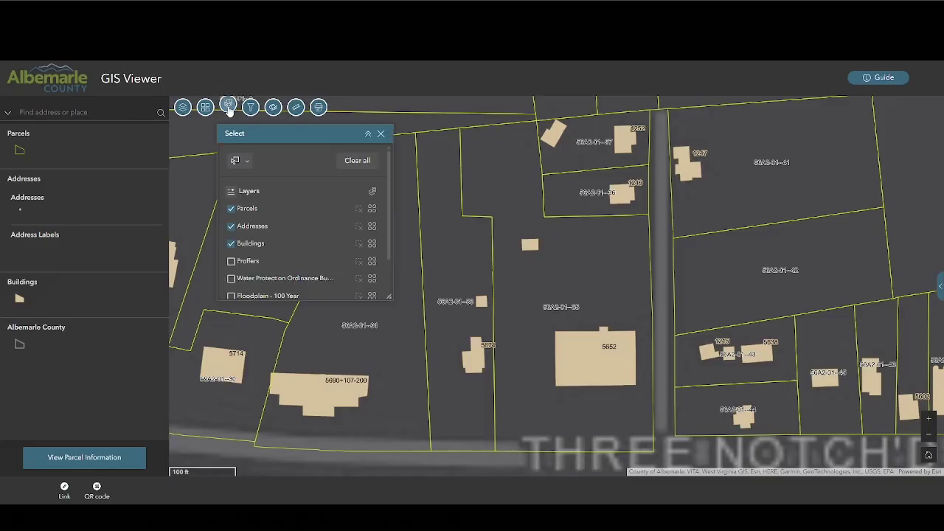
click(247, 161)
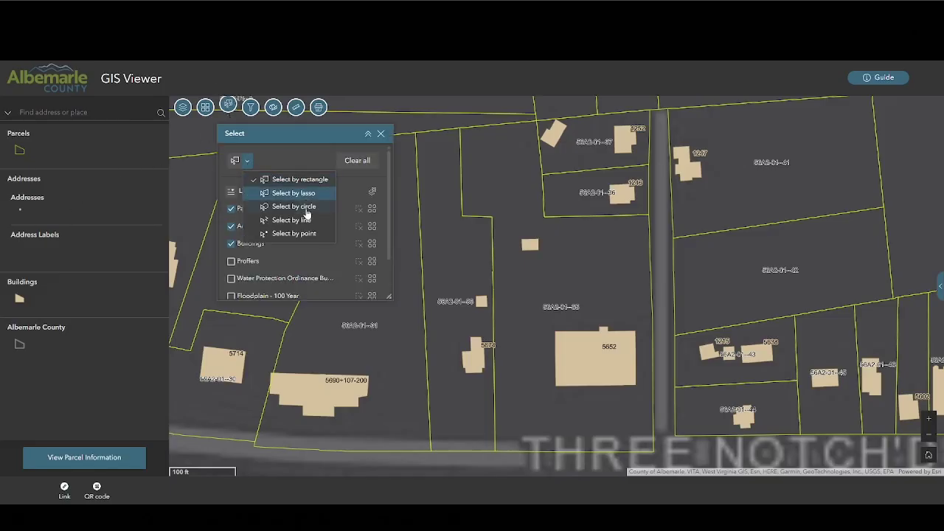
click(234, 162)
drag(541, 278, 635, 406)
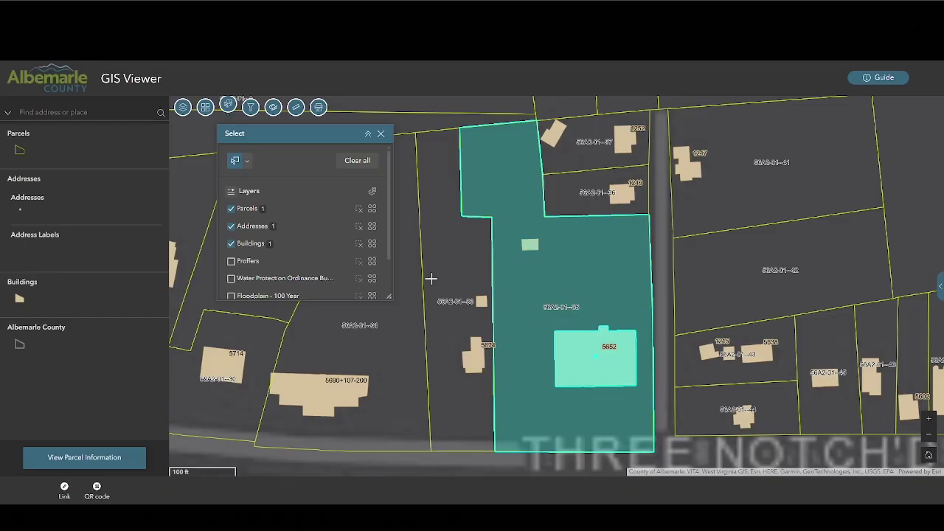
Step: Clear the Buildings selection, then clear all selections and show parcel information
click(359, 244)
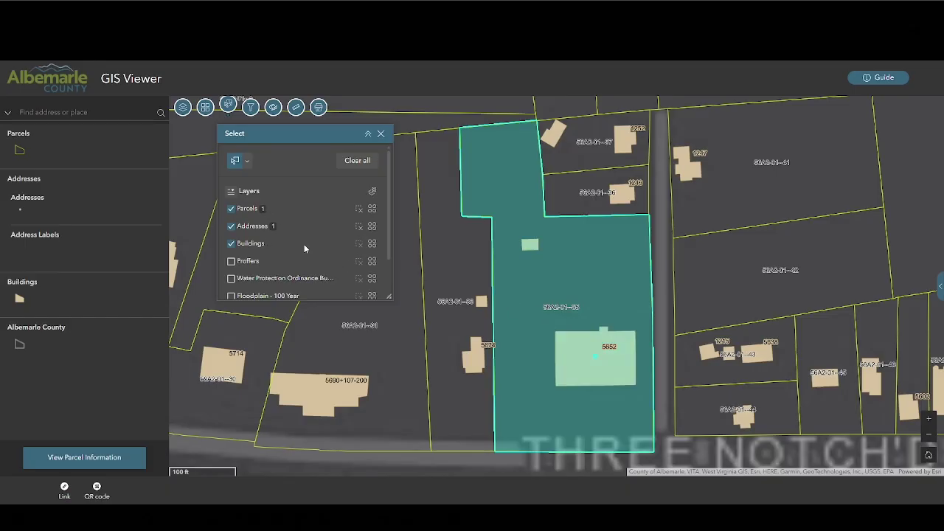
click(358, 160)
click(93, 458)
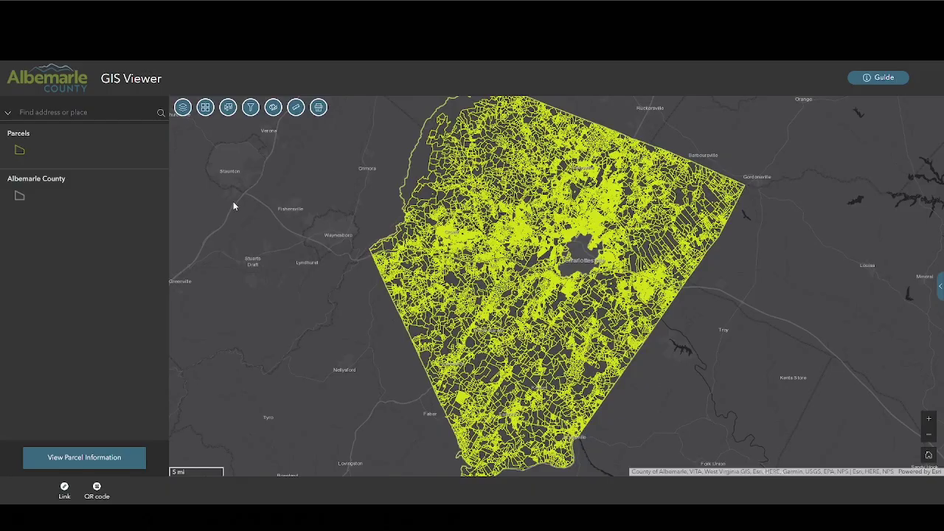
Step: Open Parcel Filter and scroll through options like Proffer, Primary Zoning and Magisterial District
click(251, 108)
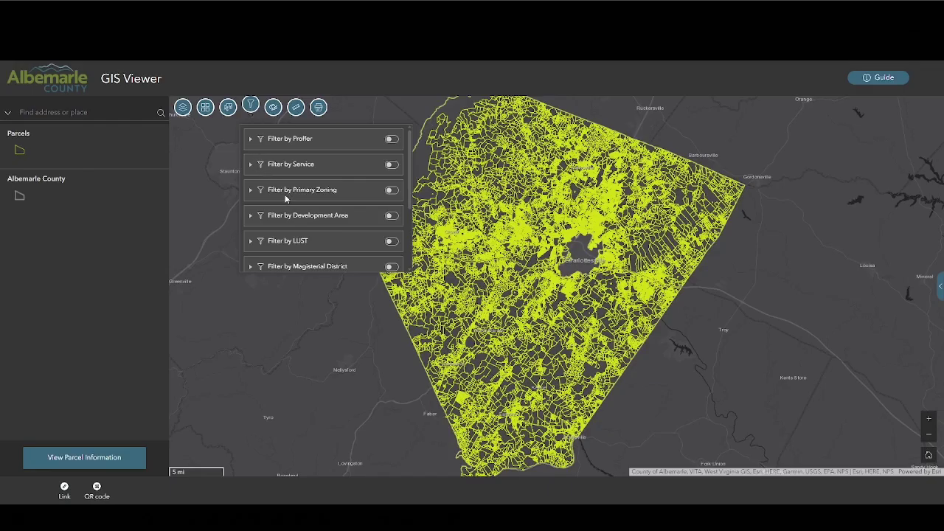
scroll(286, 197, down, 1)
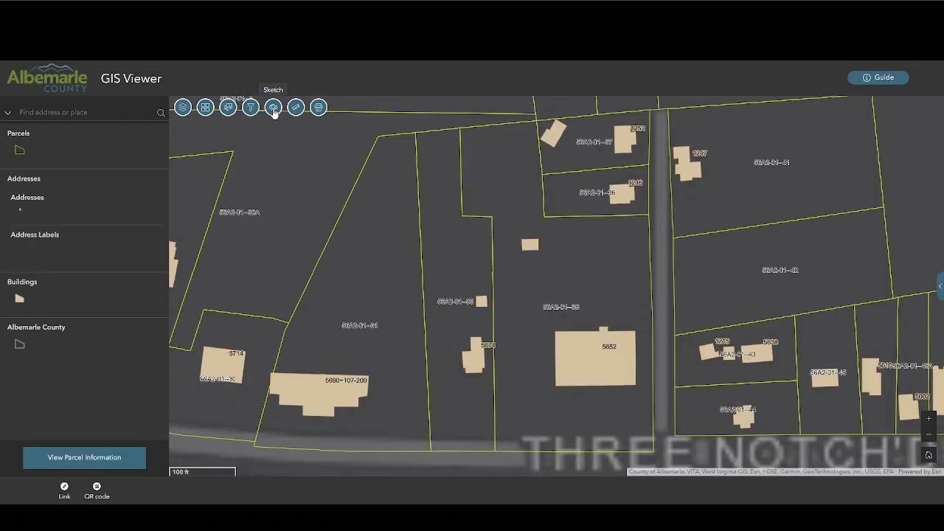
Step: Sketch a purple polyline near house 5652
click(273, 107)
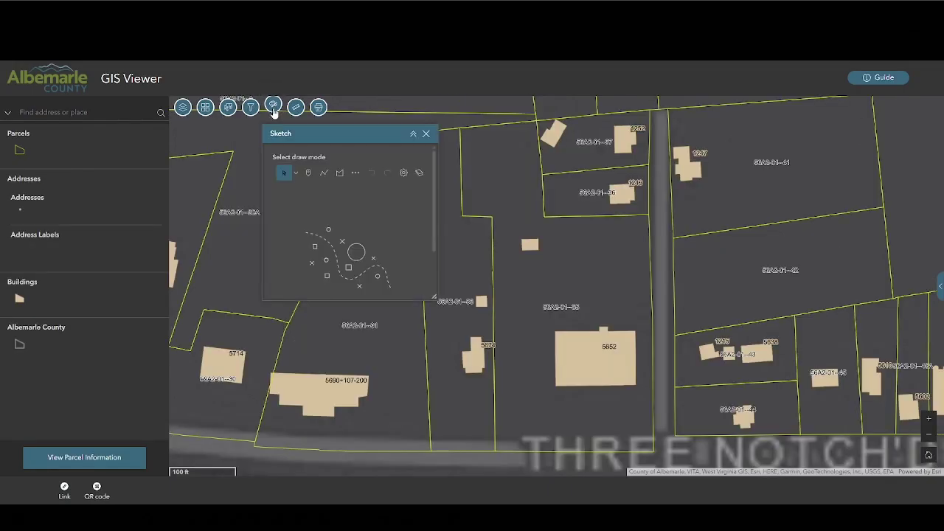
click(324, 173)
click(357, 219)
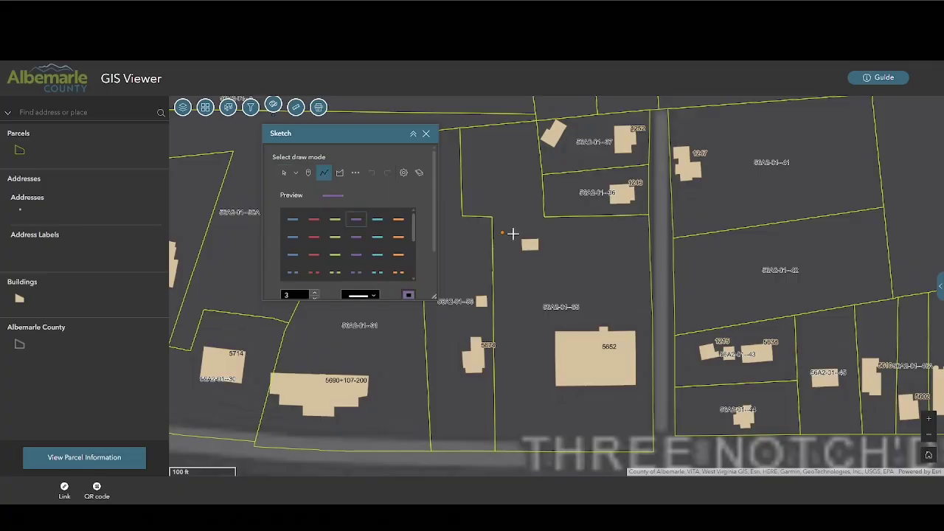
click(529, 349)
click(530, 407)
click(528, 441)
double_click(579, 440)
Step: Sketch a red filled rectangle, then erase all sketched shapes
click(339, 172)
click(314, 220)
click(567, 244)
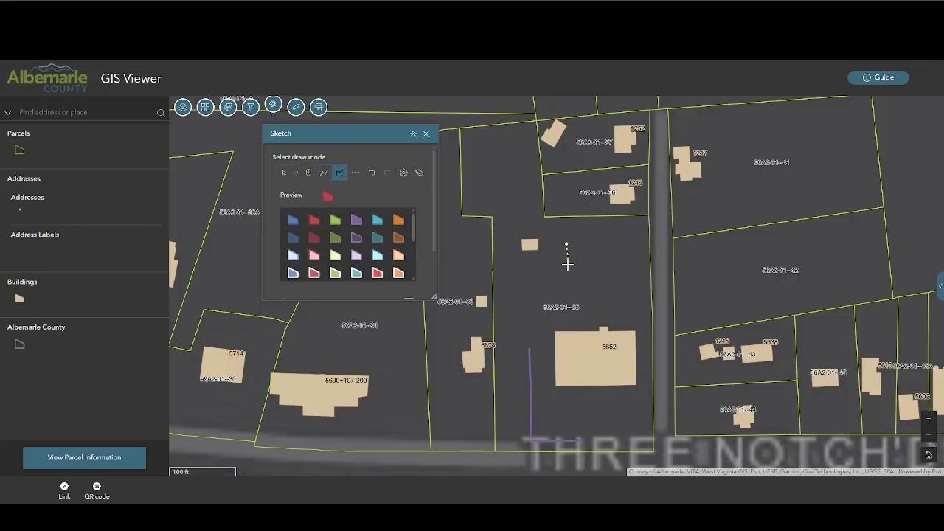
click(566, 289)
click(612, 290)
double_click(611, 242)
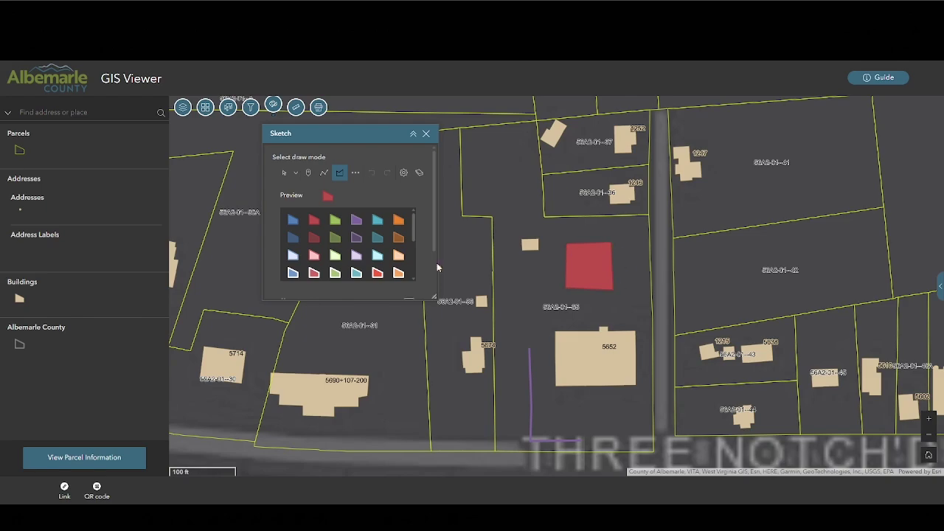
click(418, 179)
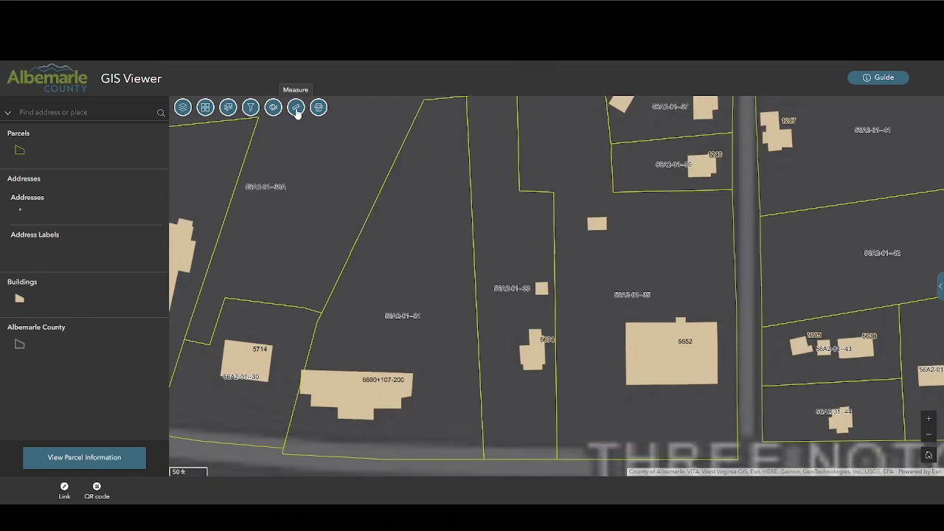
click(295, 108)
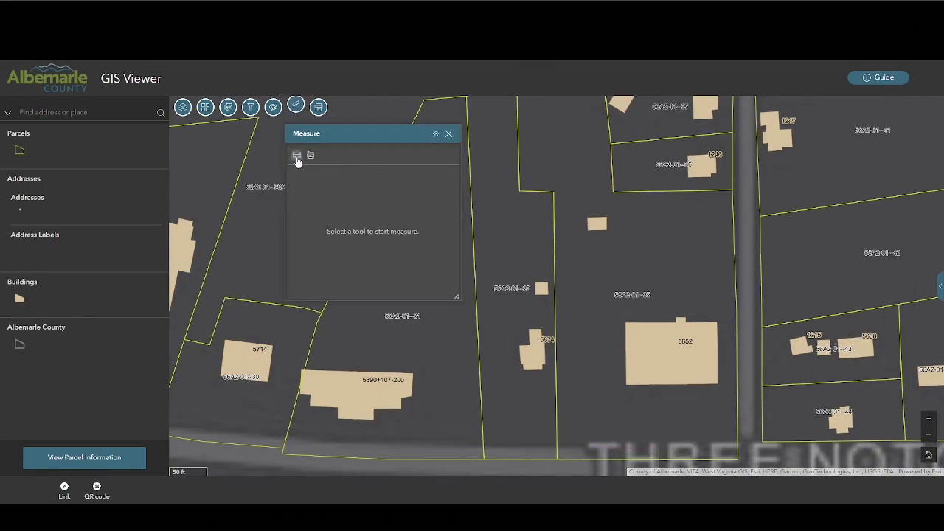
Step: Measure from the 5652 building to the northern parcel line, showing metric then feet
click(296, 155)
click(654, 322)
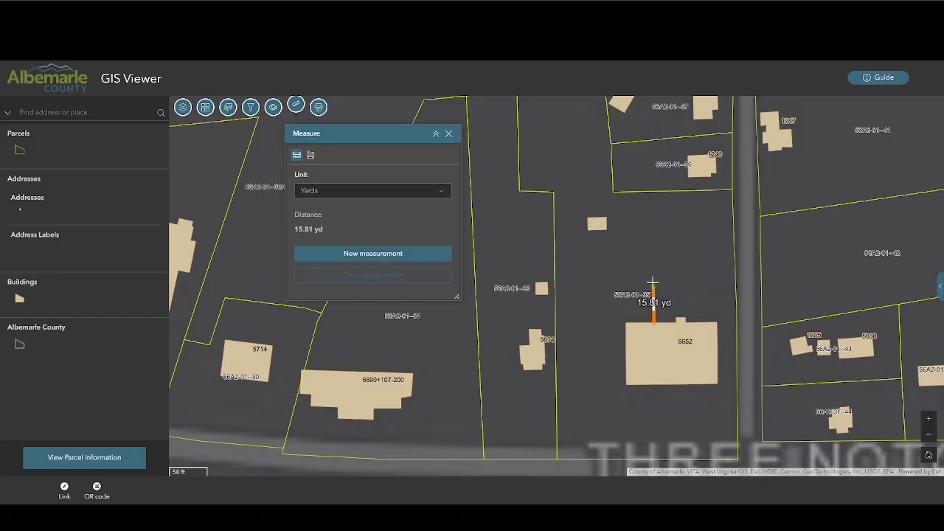
double_click(652, 193)
click(413, 190)
click(393, 208)
click(386, 193)
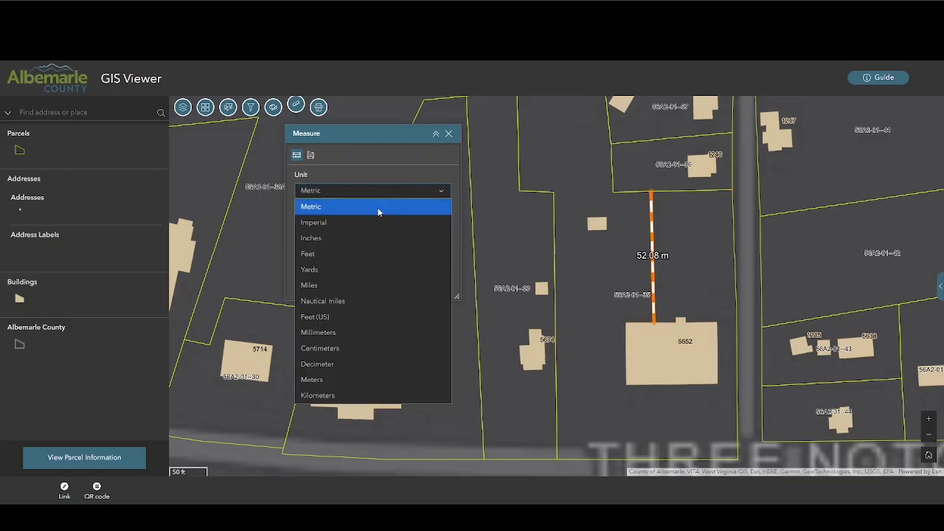
click(371, 253)
click(310, 155)
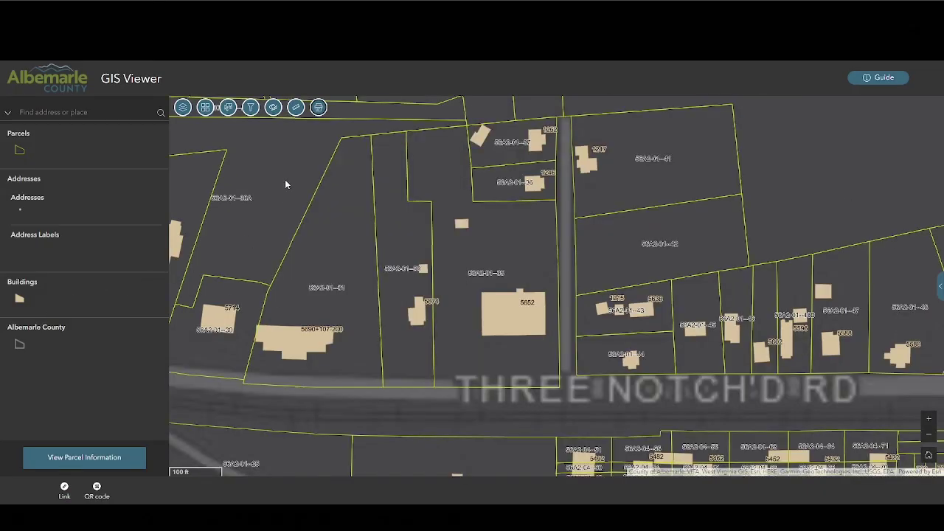
Step: Preview the print area, print the map to PDF, and reopen the parcel information panel
click(319, 107)
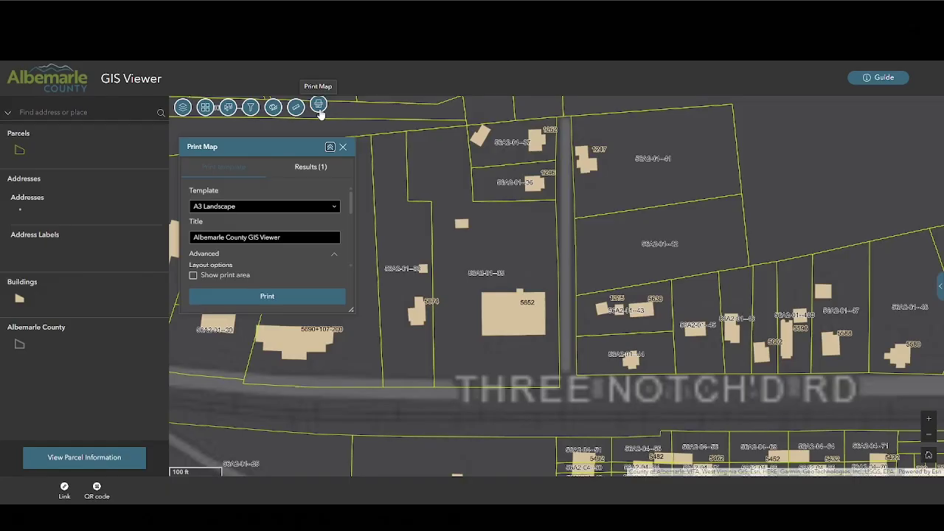
scroll(329, 259, down, 1)
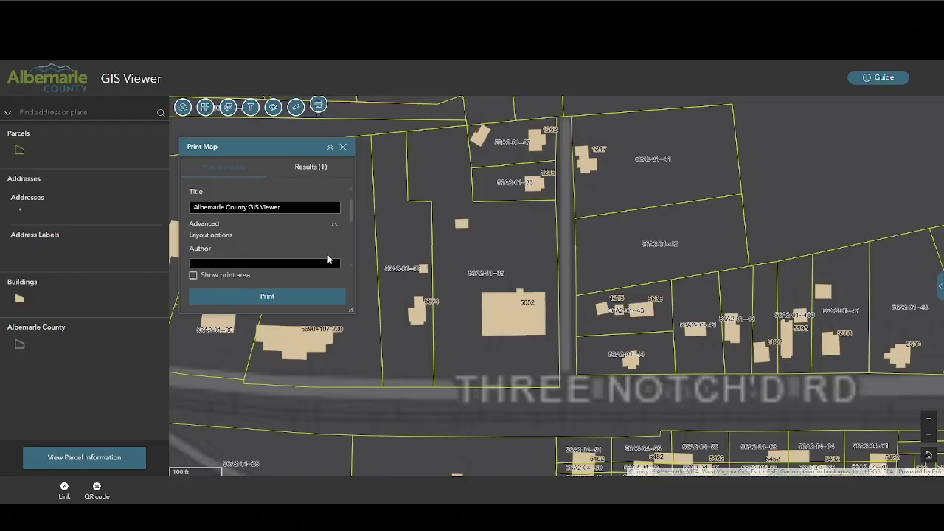
click(193, 276)
click(194, 276)
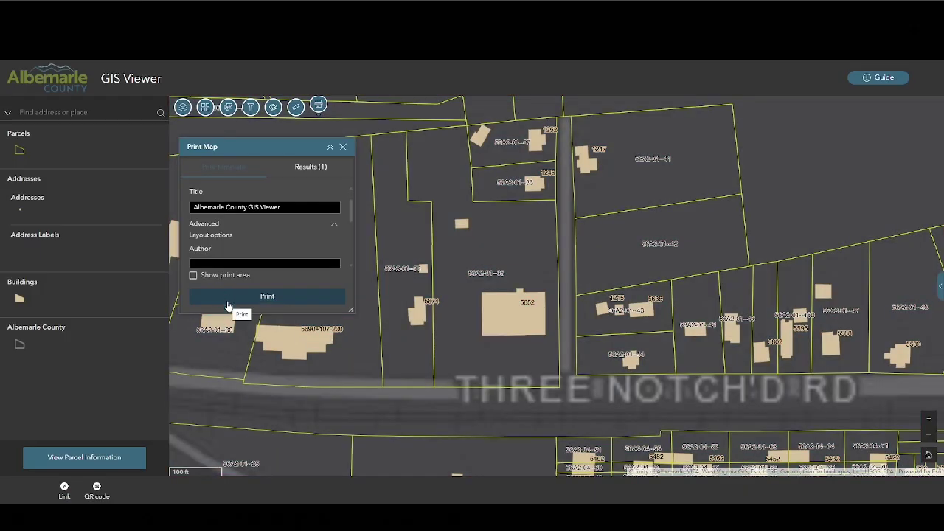
click(306, 167)
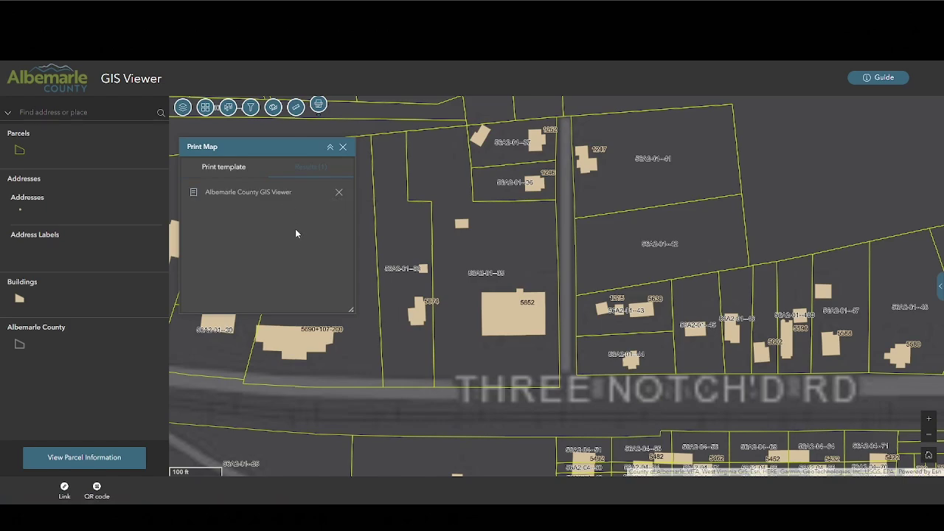
click(939, 288)
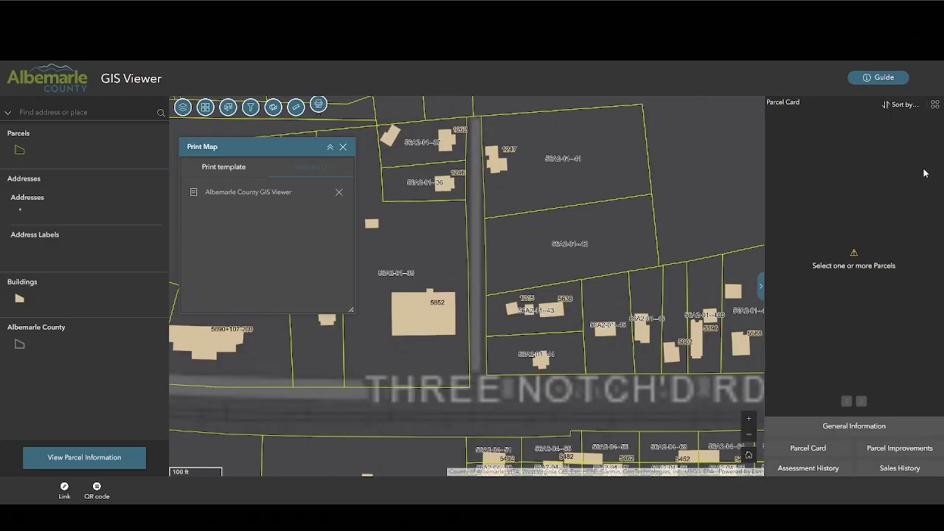
Step: Review the Actions menu's Export formats, zoom around Charlottesville, return home, then zoom-box the southern edge
click(935, 106)
mouse_move(930, 164)
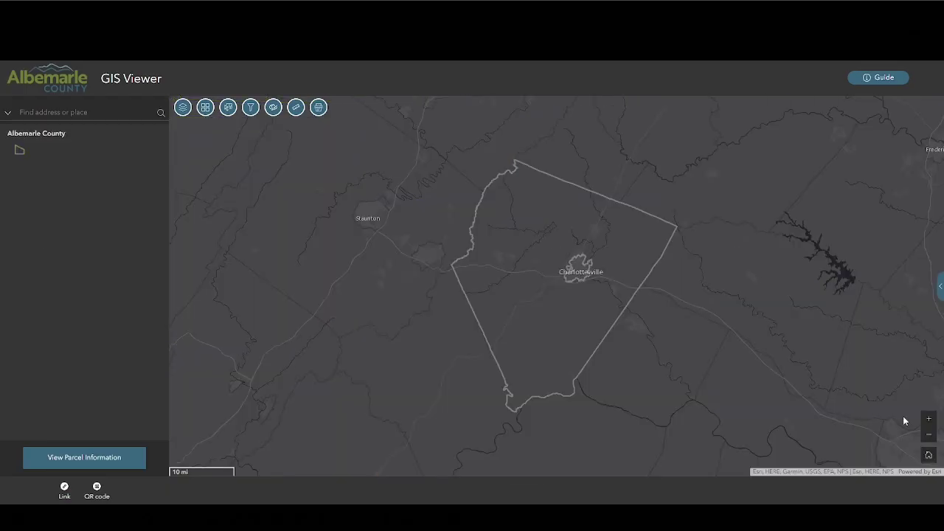
click(929, 421)
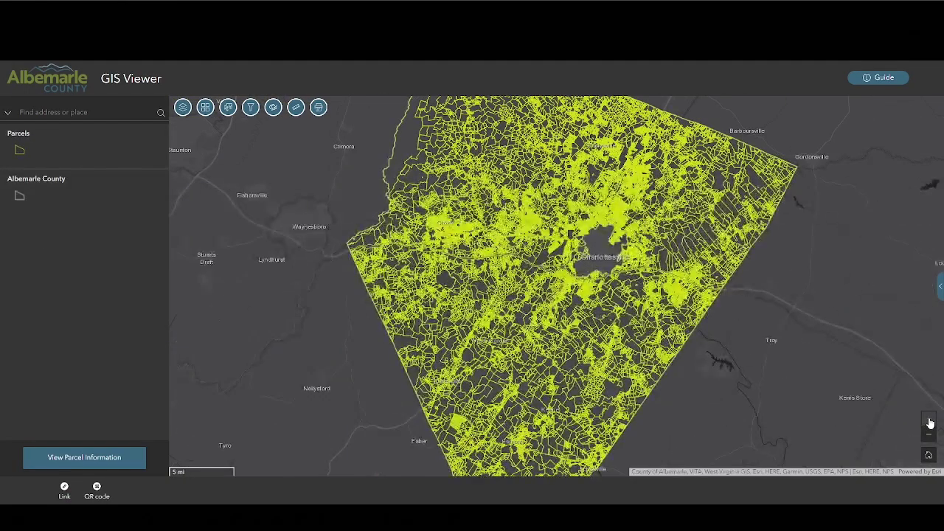
click(930, 421)
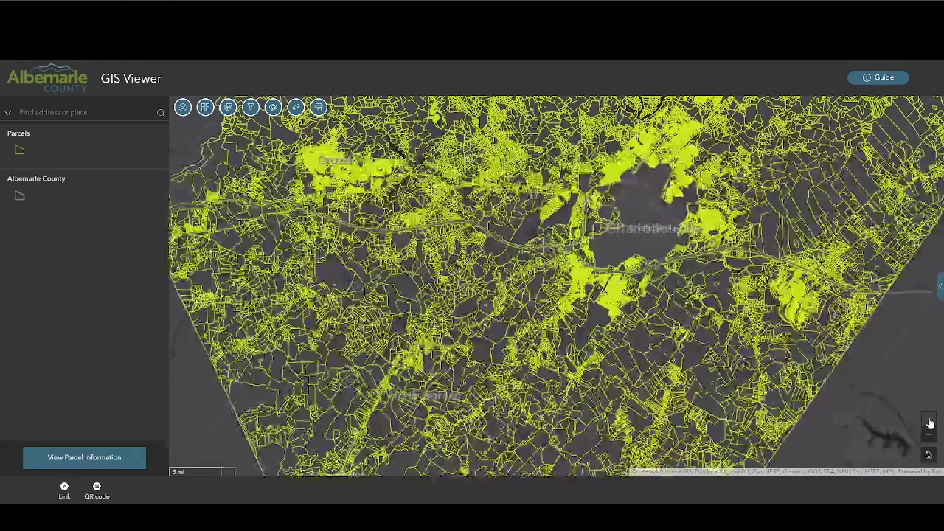
click(931, 436)
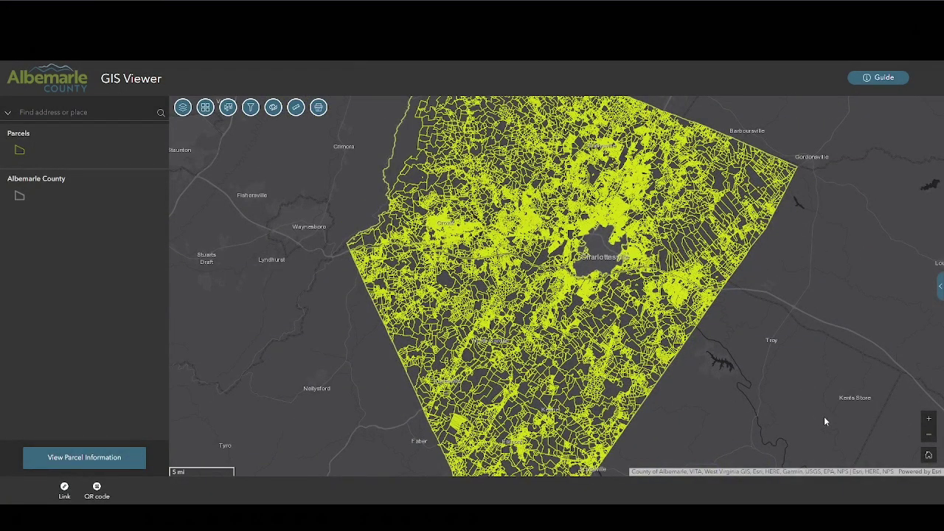
click(930, 455)
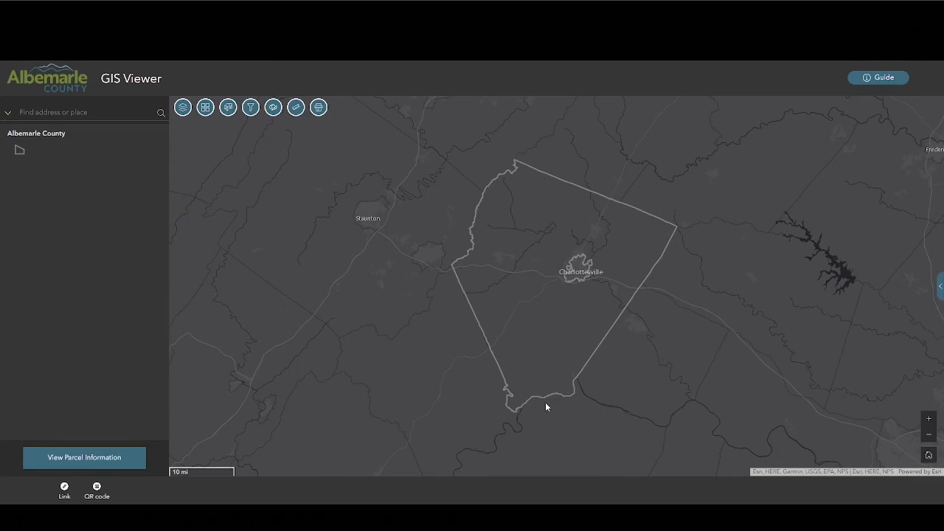
drag(519, 309, 566, 342)
Step: Open the GIS Viewer Guide and scroll down to the View Parcel Information section
click(863, 84)
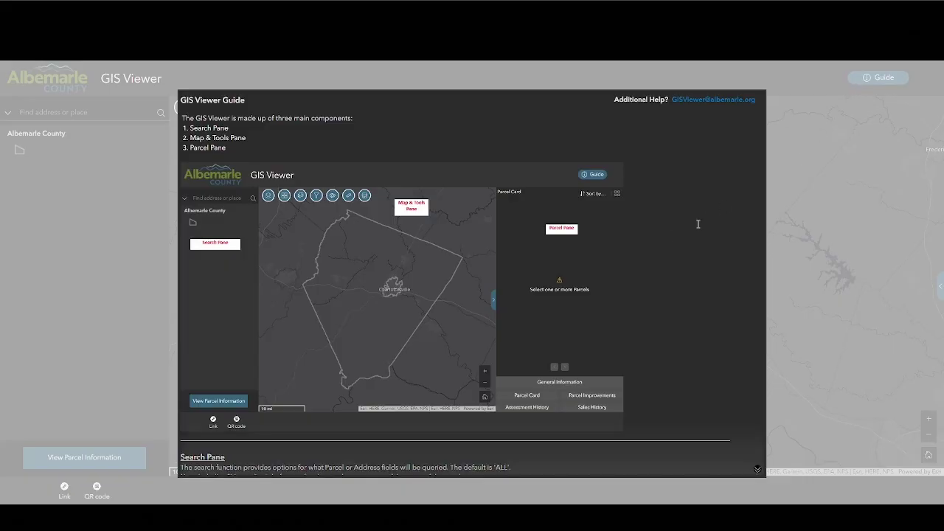
scroll(561, 255, down, 1)
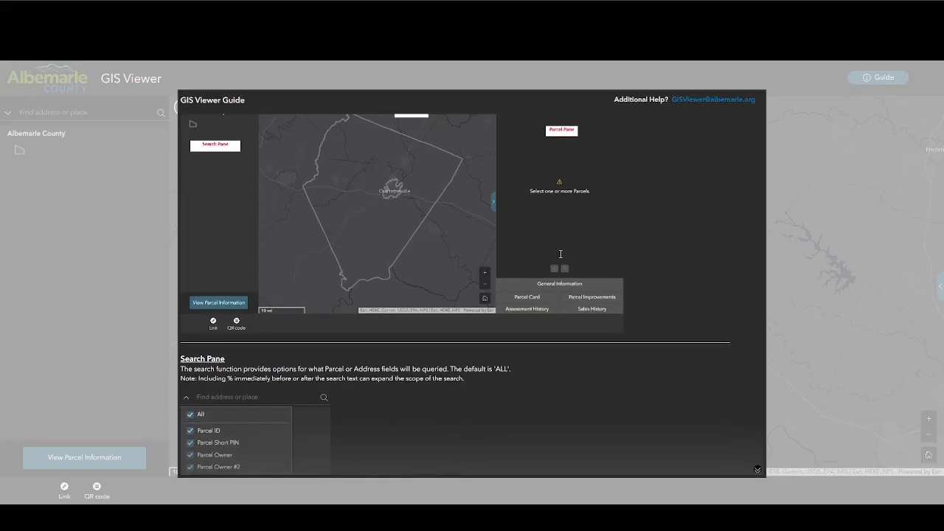
scroll(561, 254, down, 3)
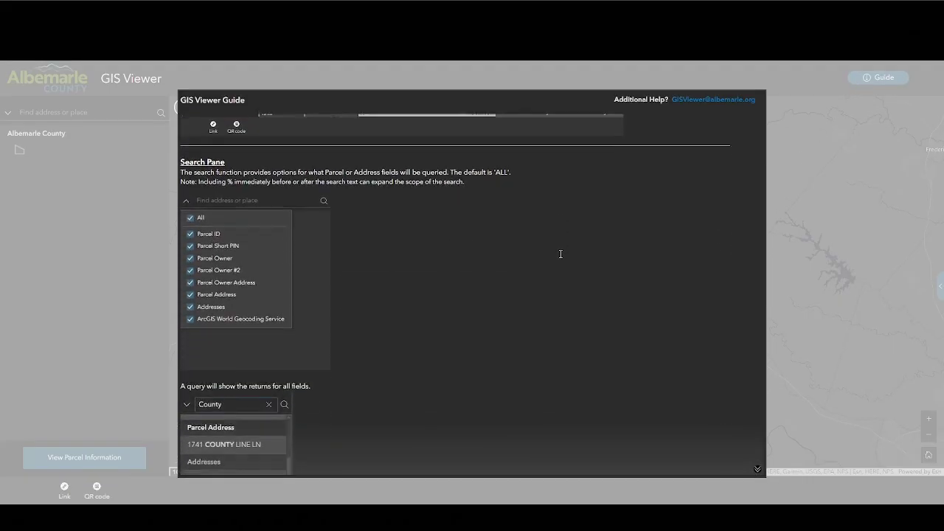
scroll(560, 254, down, 4)
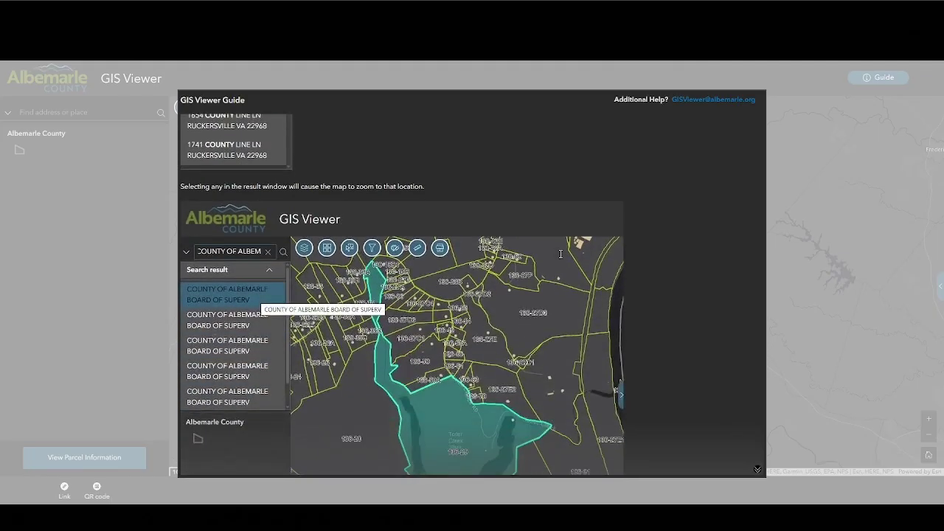
scroll(561, 254, down, 6)
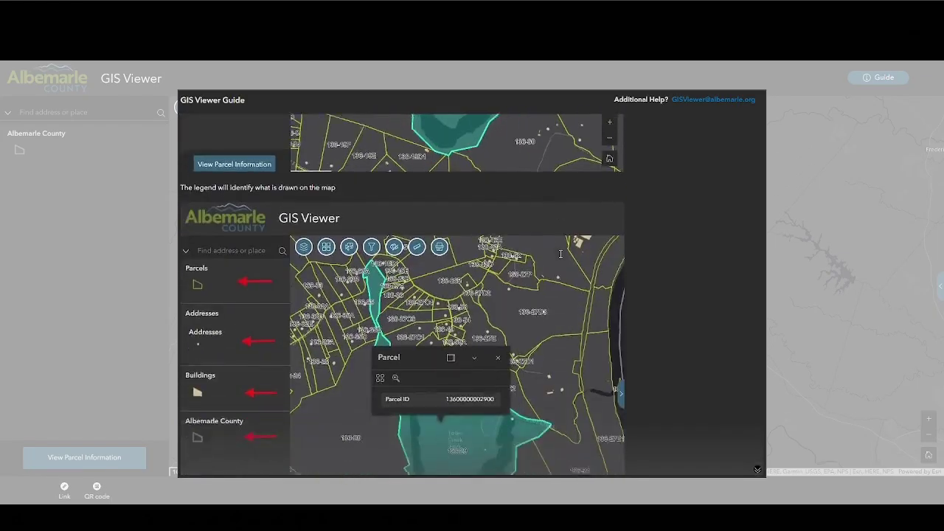
scroll(561, 256, down, 2)
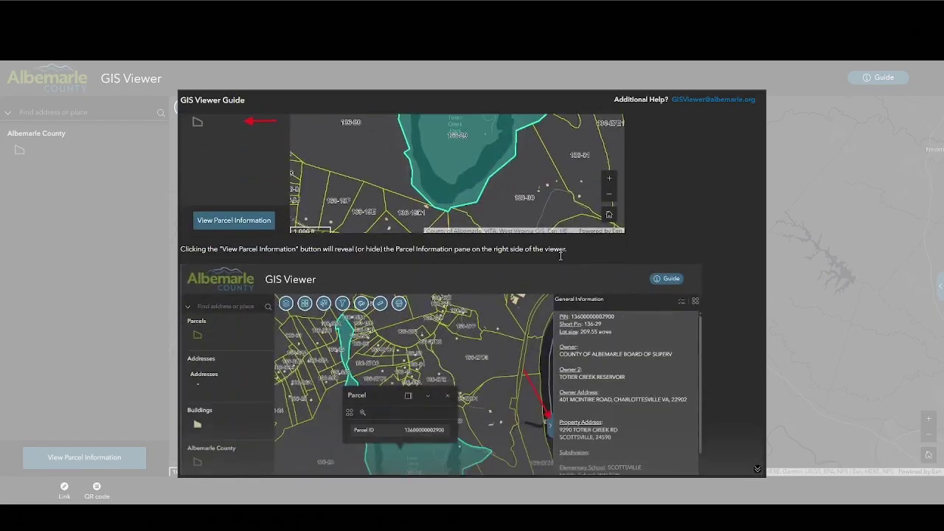